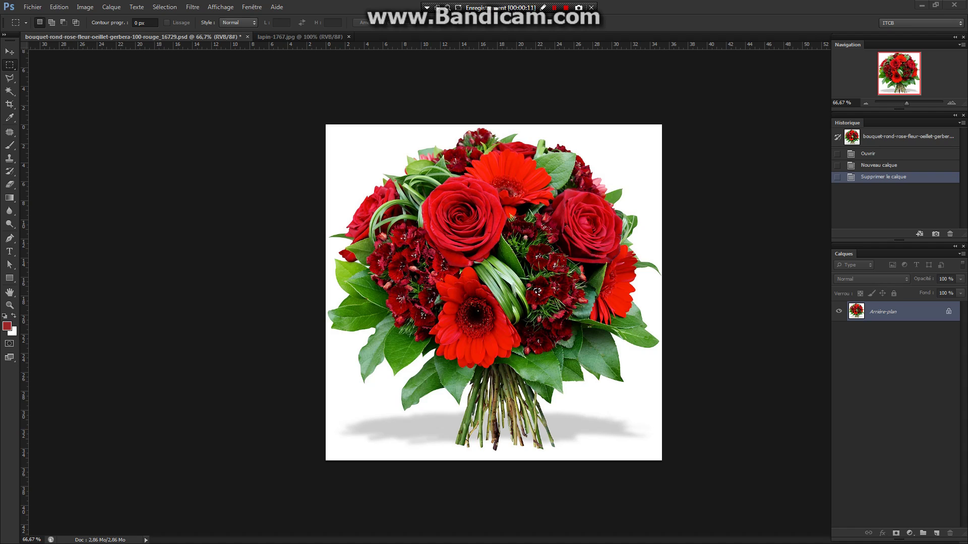
Look at the bouquet PSD file in the Échantillons d'images folder and return to the open Photoshop document.
key("alt+Tab")
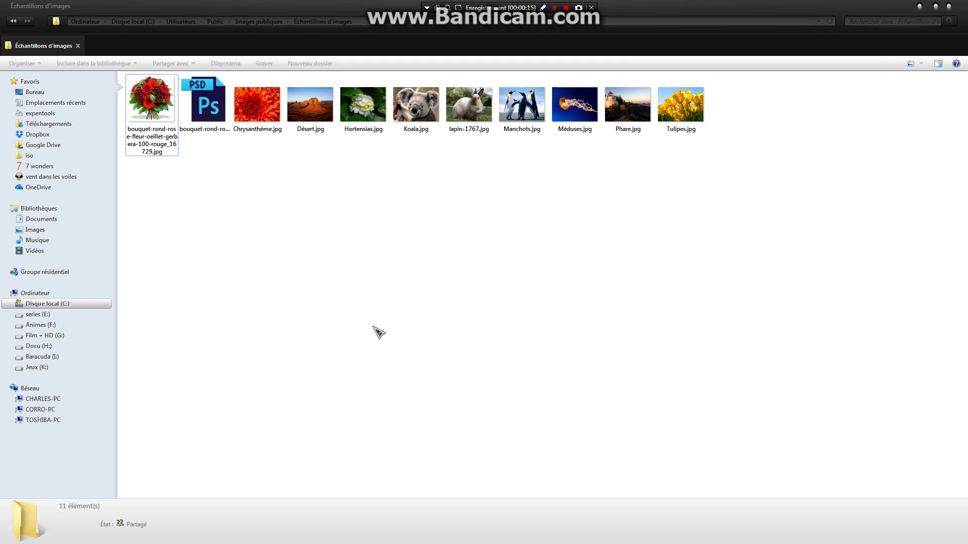
left_click(211, 102)
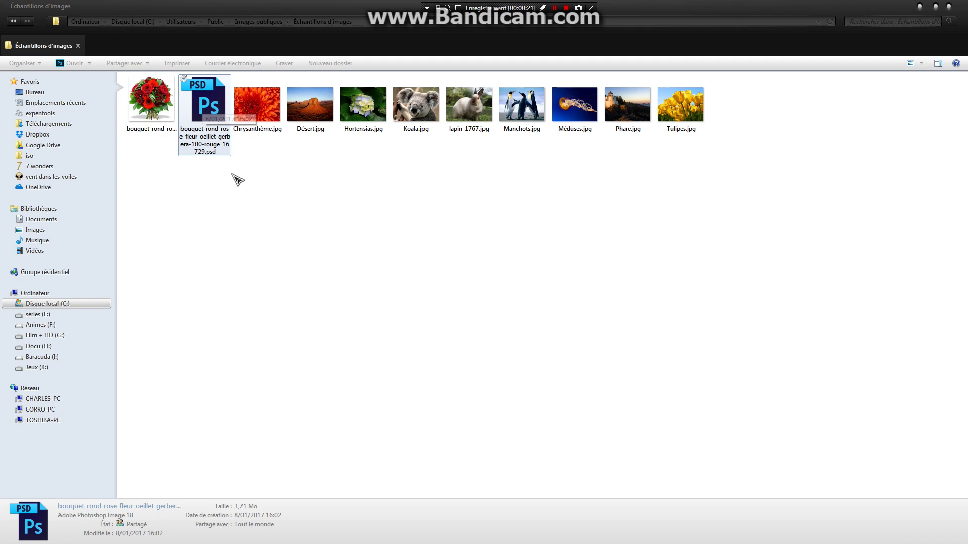
left_click(248, 199)
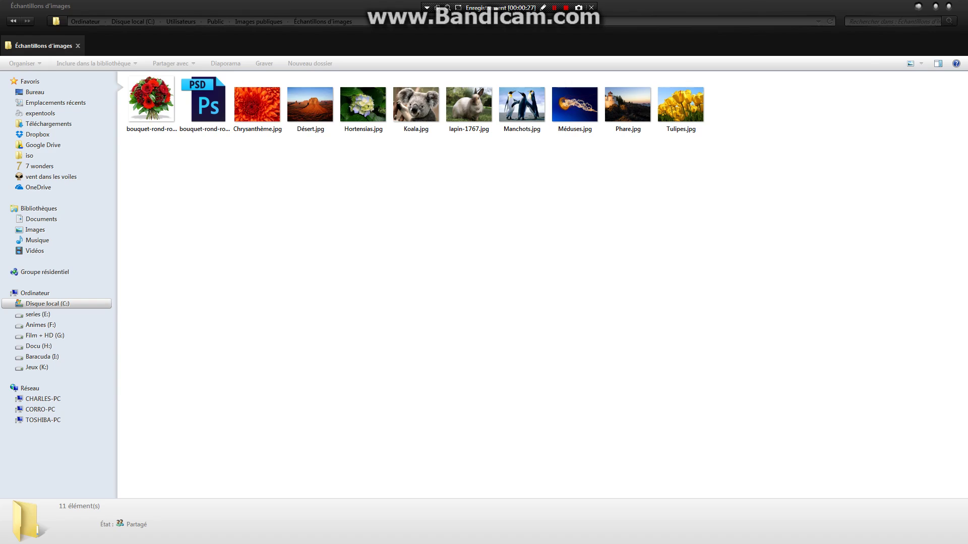
key("alt+Tab")
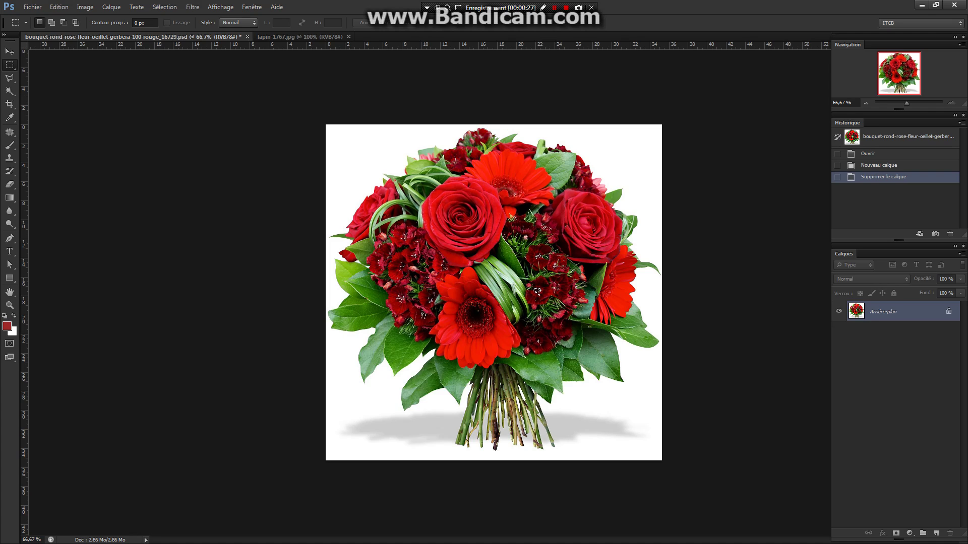
Close the bouquet PSD document without saving its changes and return to the Échantillons d'images folder.
left_click(247, 38)
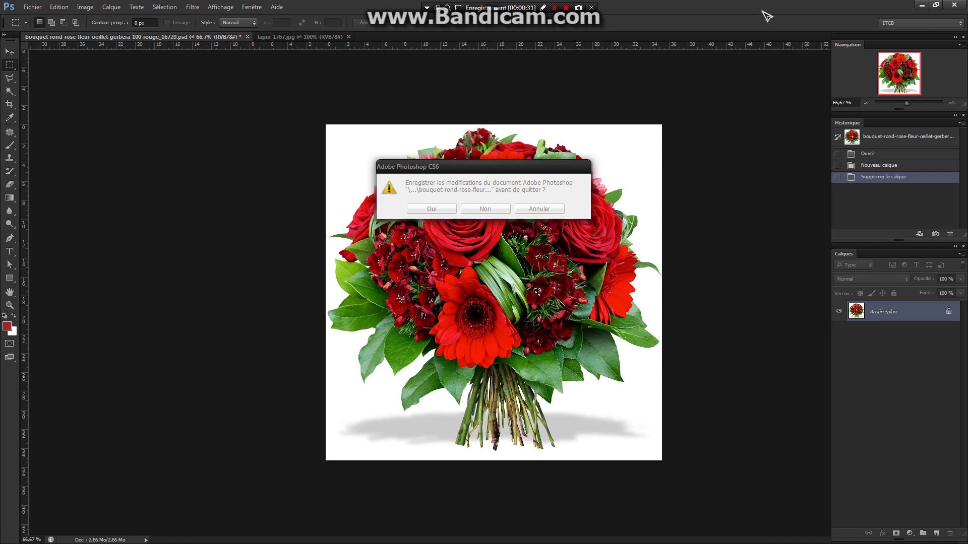
left_click(485, 209)
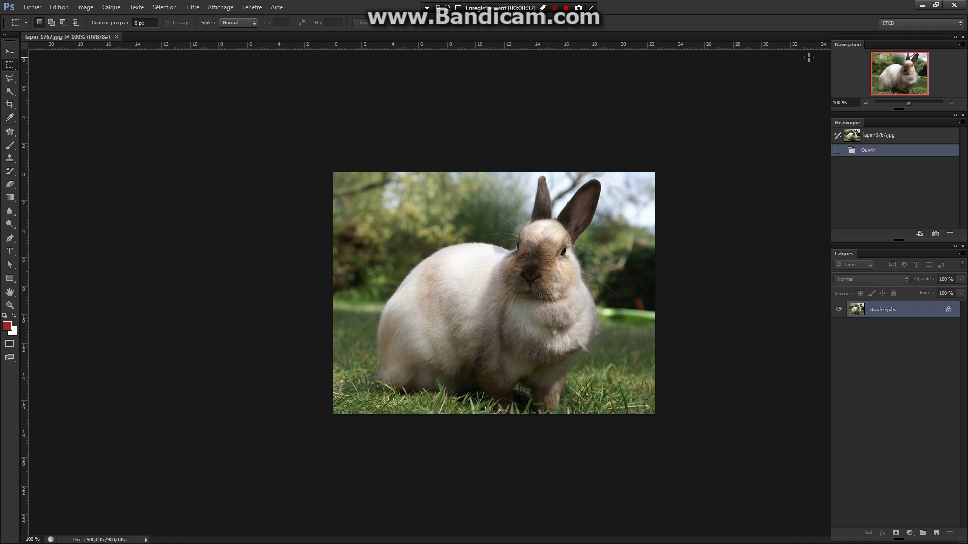
left_click(920, 5)
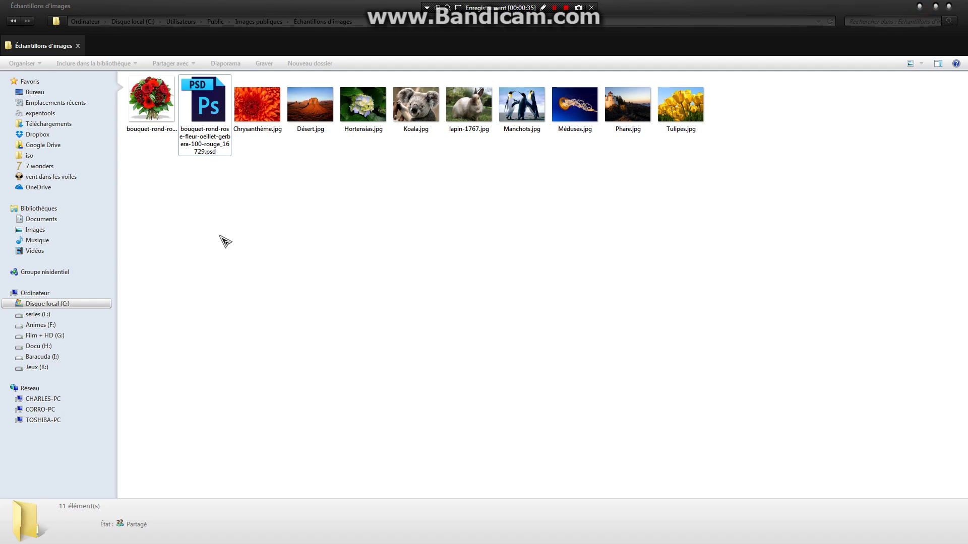
Open the bouquet PSD directly from the folder in Photoshop, close it again and go back to the folder.
left_click(205, 121)
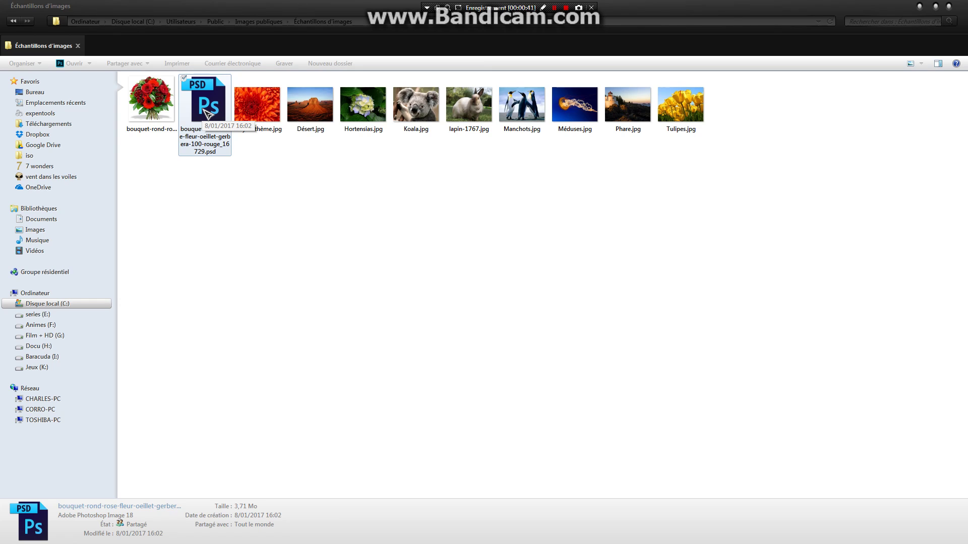
double_click(207, 113)
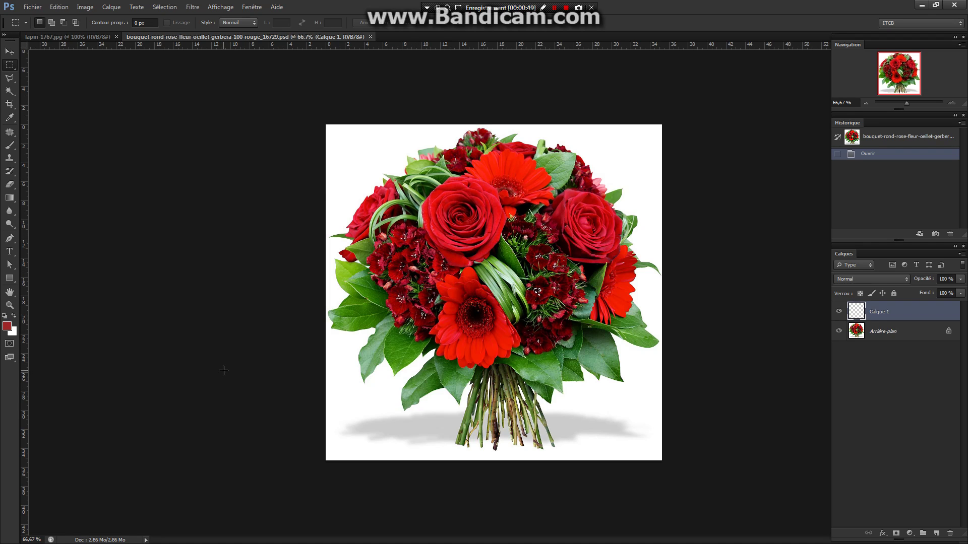
left_click(33, 7)
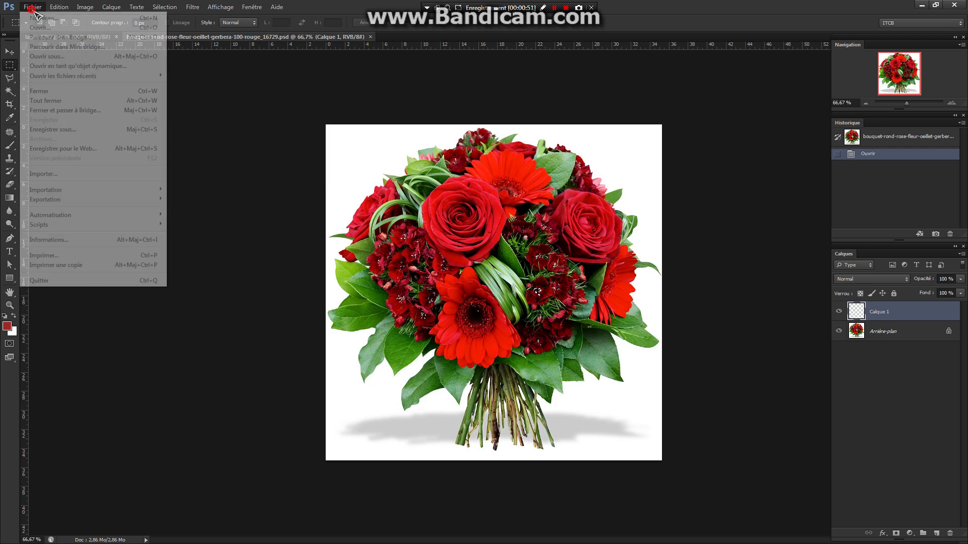
left_click(285, 147)
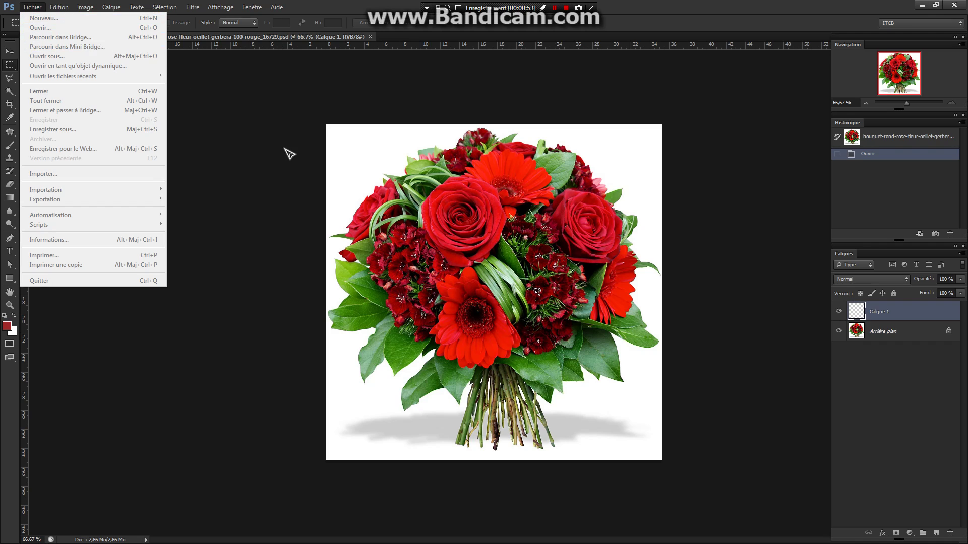
left_click(370, 37)
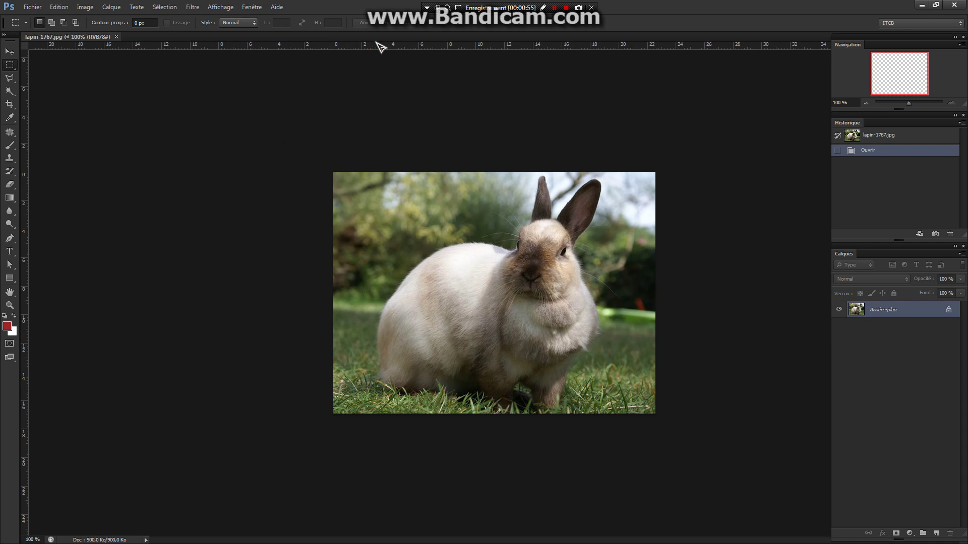
left_click(922, 5)
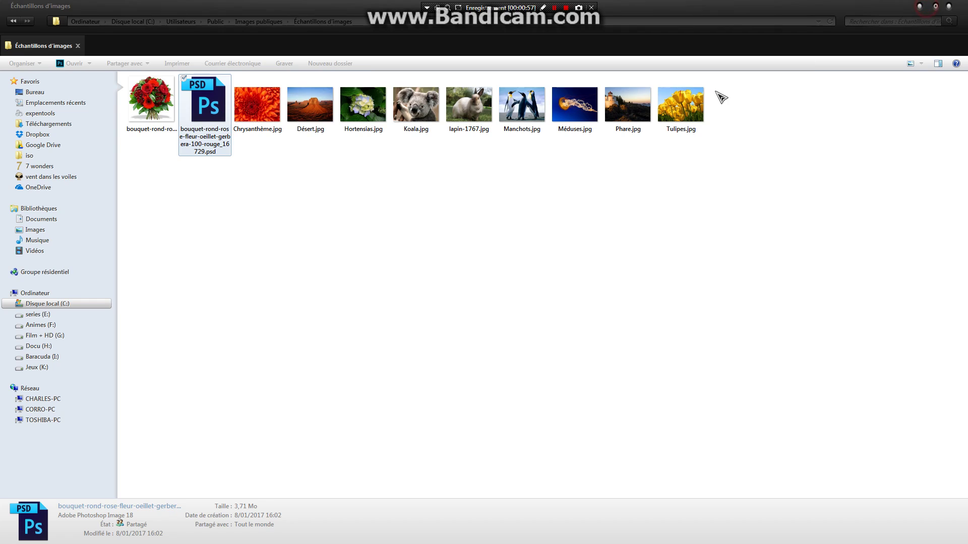
Check which programs are offered for opening the bouquet JPG file.
left_click(148, 103)
right_click(149, 104)
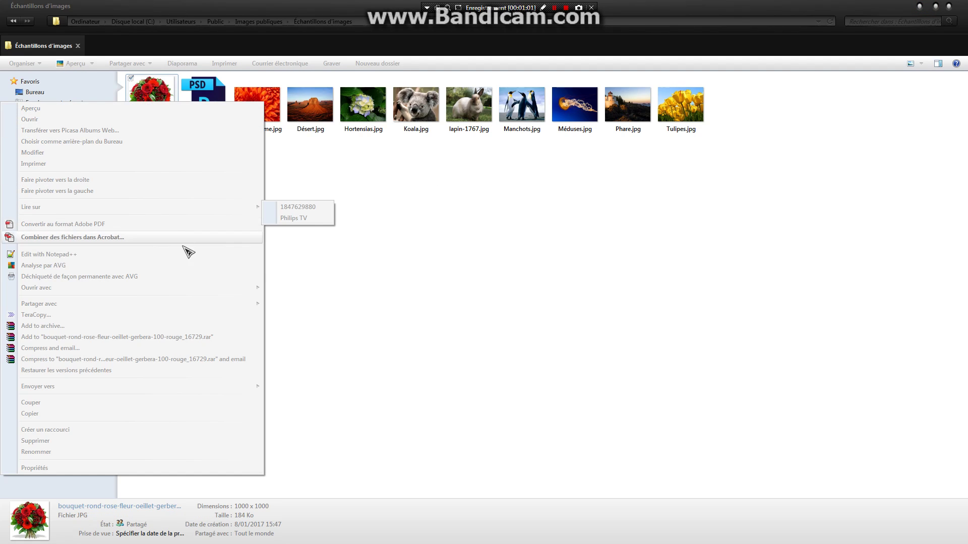
mouse_move(222, 287)
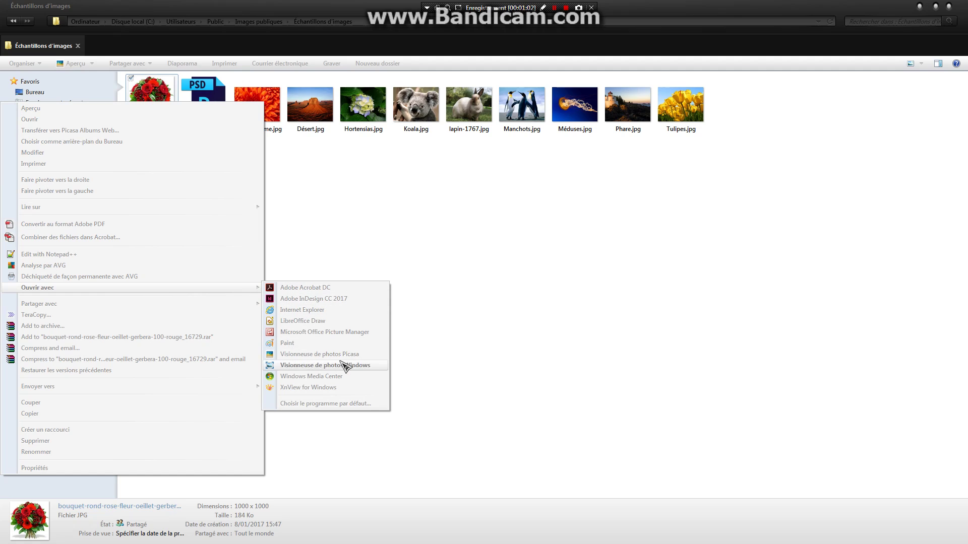
left_click(485, 255)
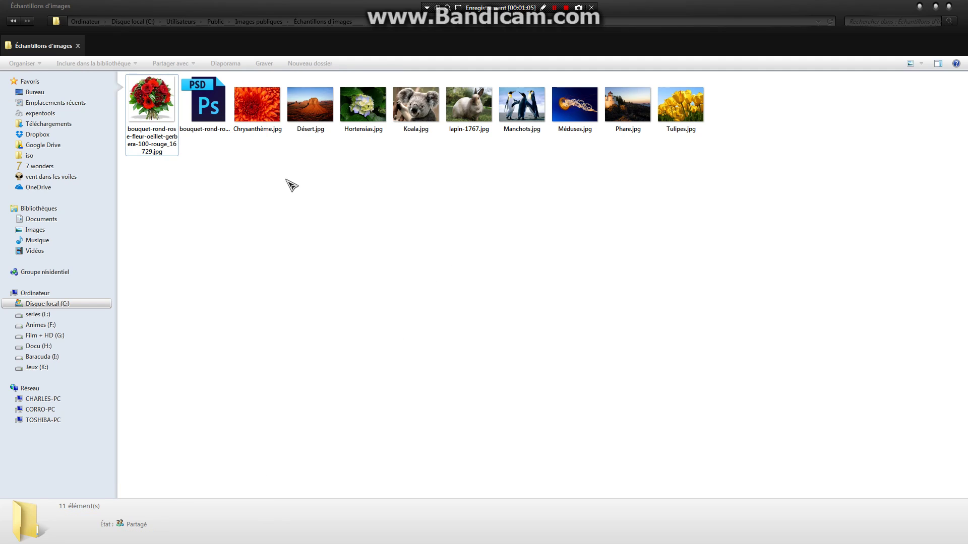
Look at the PSD file entry, preview the bouquet JPG in the default image viewer and close the preview.
left_click(207, 121)
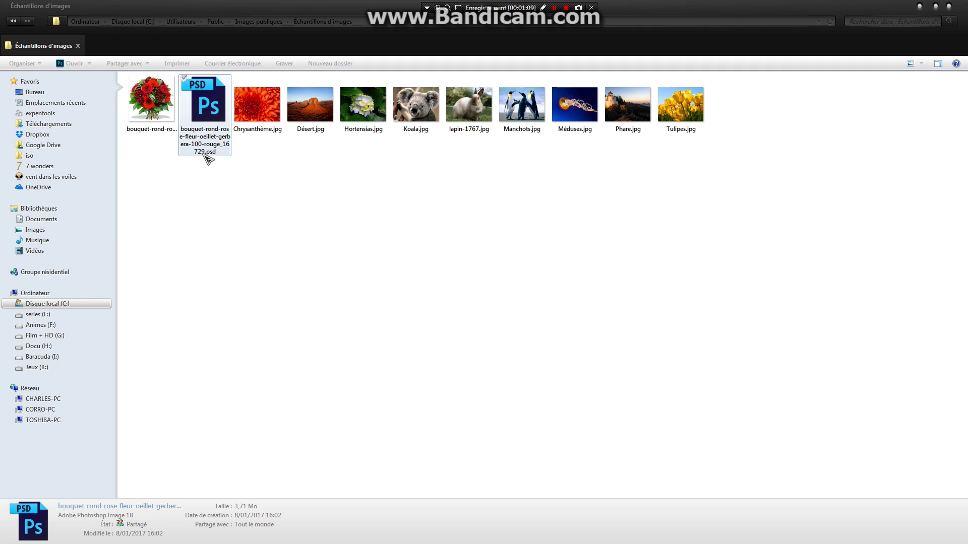
left_click(306, 199)
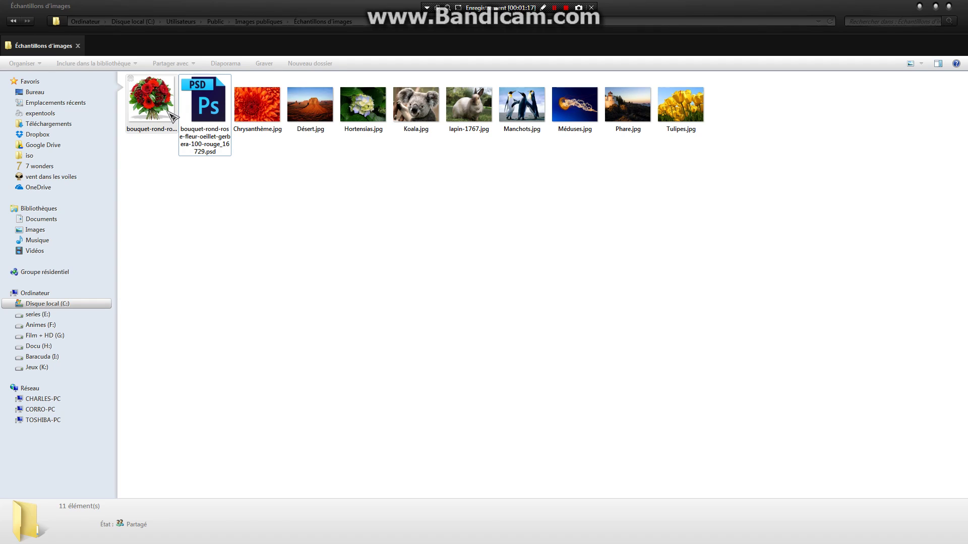
double_click(151, 100)
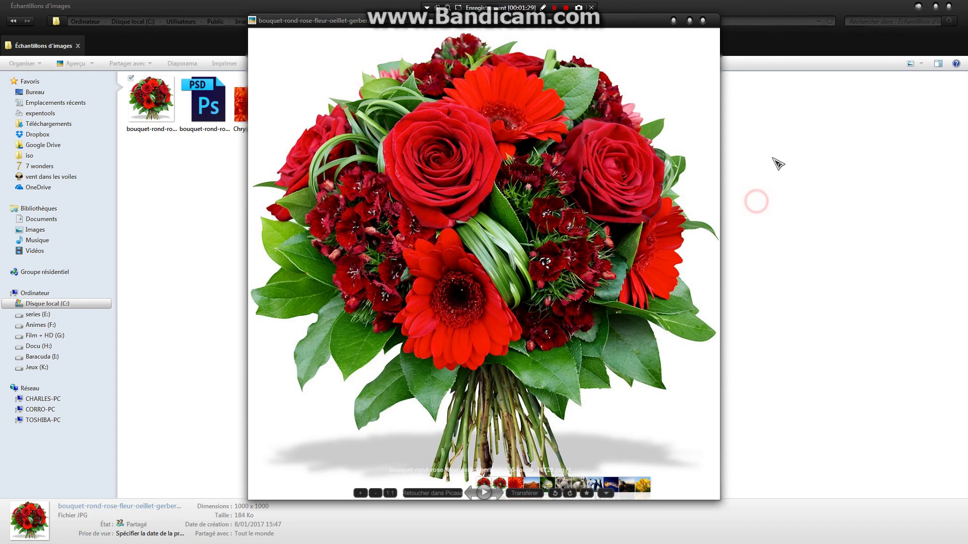
left_click(702, 22)
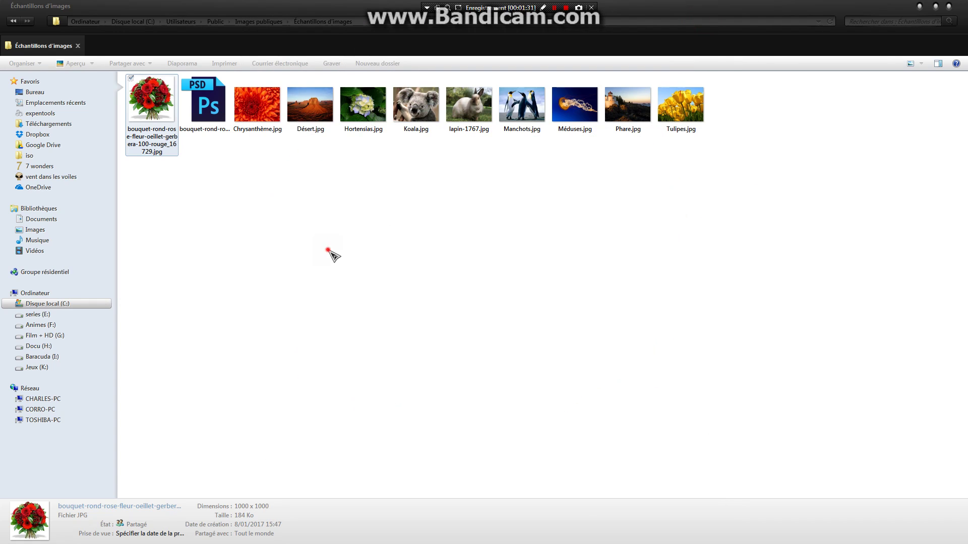
Open the bouquet PSD file from the Échantillons d'images folder in Photoshop.
left_click(330, 253)
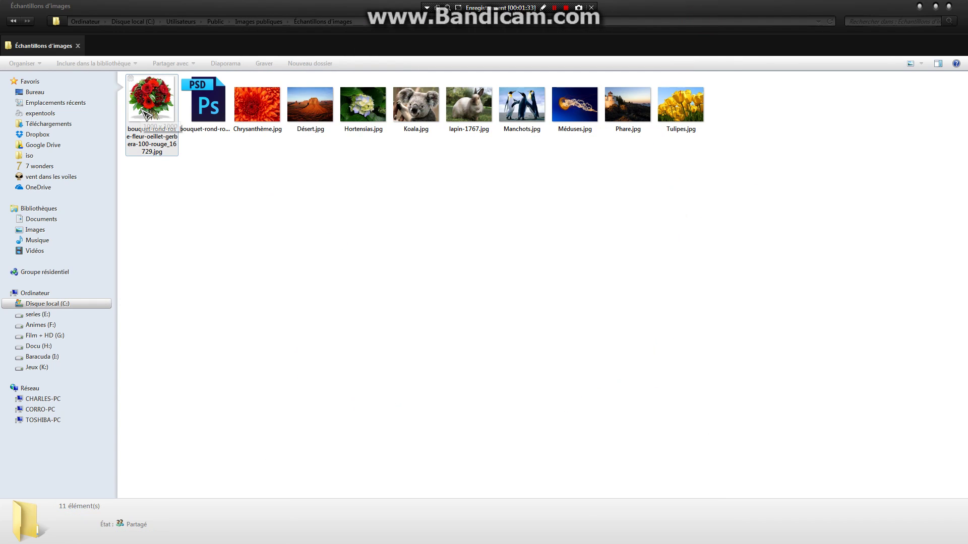
left_click(147, 115)
double_click(220, 112)
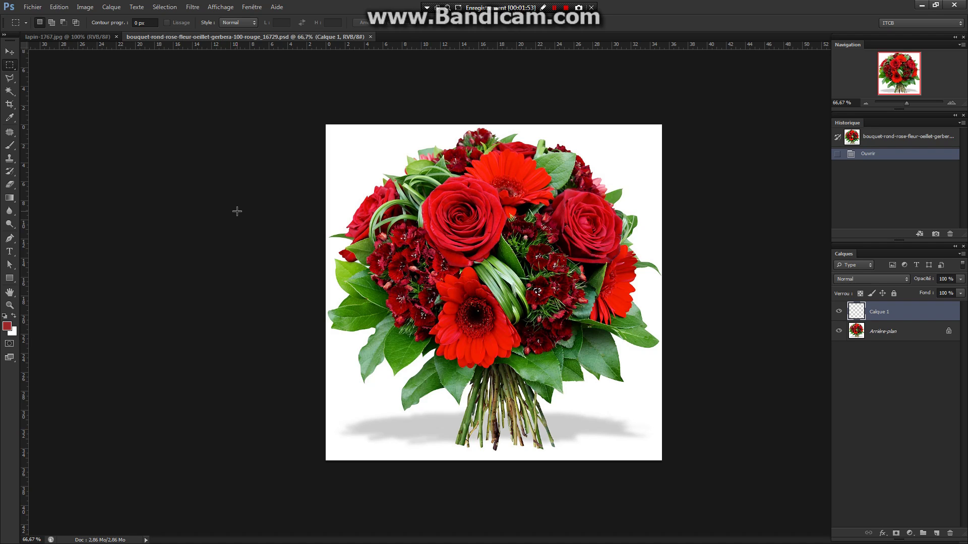
Alternate between the lapin-1767.jpg and bouquet documents, ending on the bouquet.
left_click(99, 39)
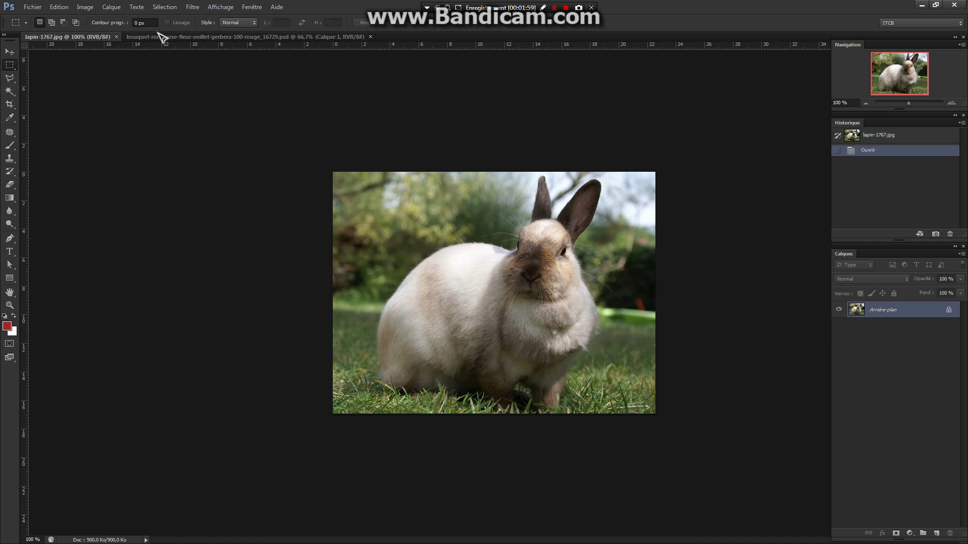
left_click(164, 38)
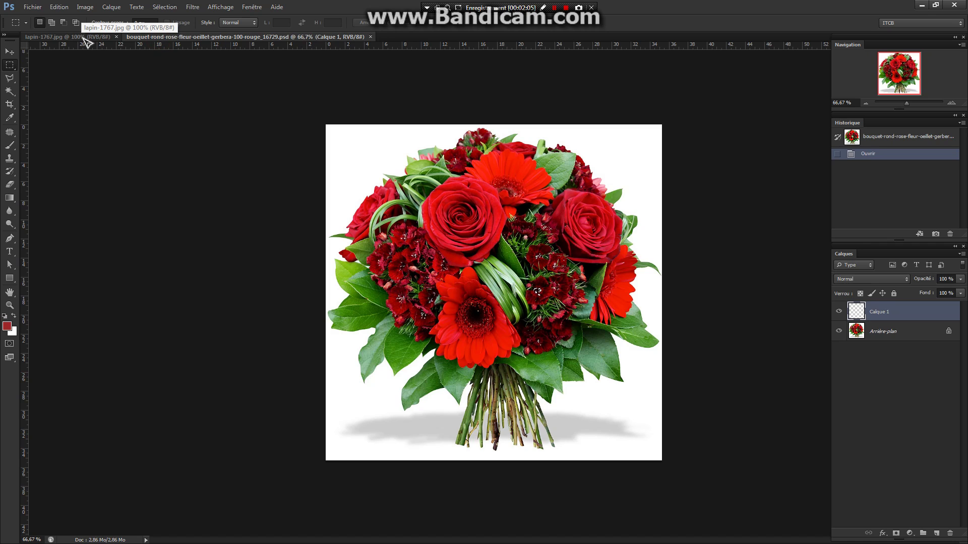
left_click(84, 39)
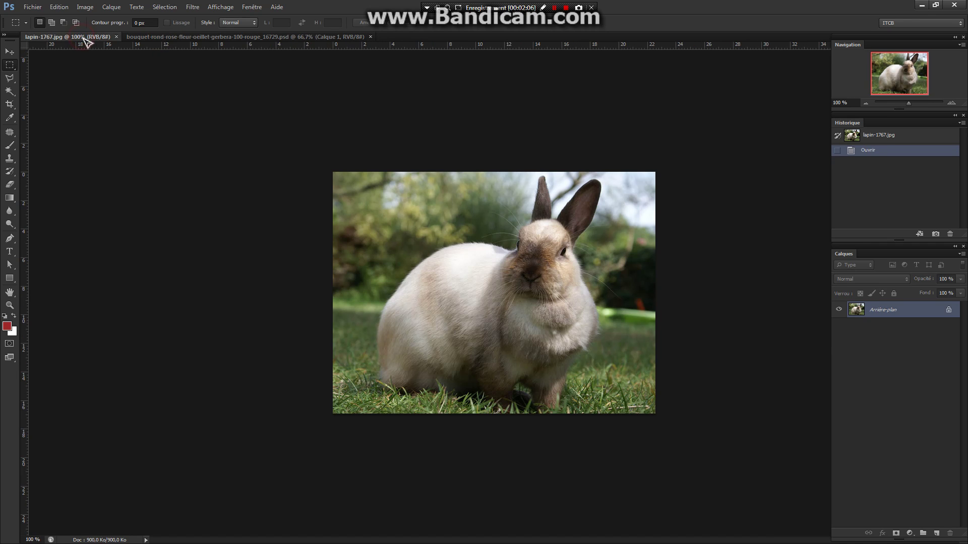
left_click(160, 39)
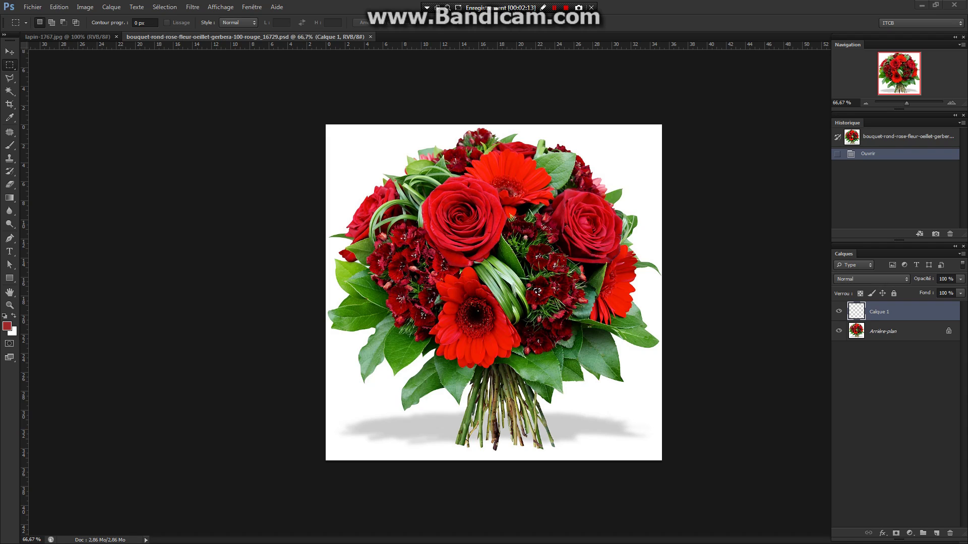
Shrink the image folder window over Photoshop and open Méduses.jpg from it as a separate tabbed document.
key("alt+Tab")
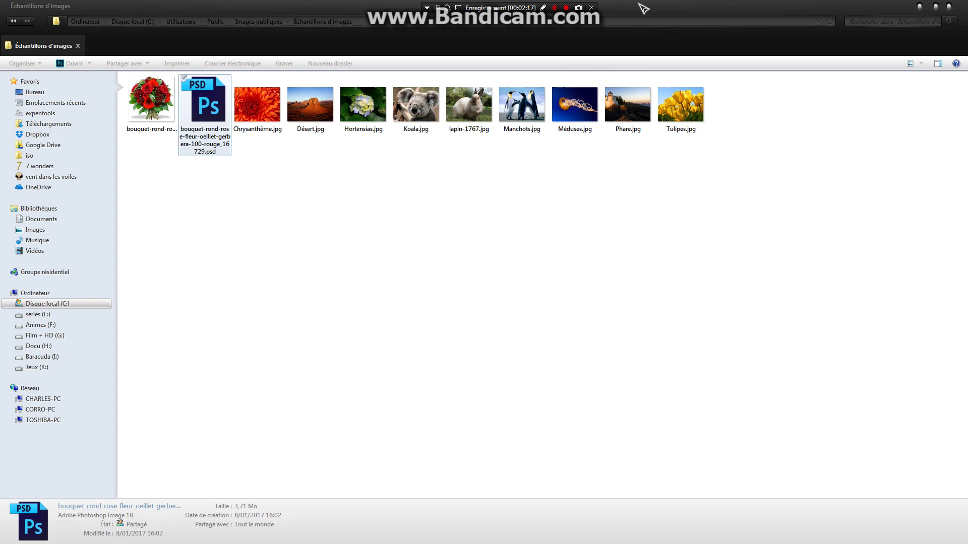
double_click(642, 8)
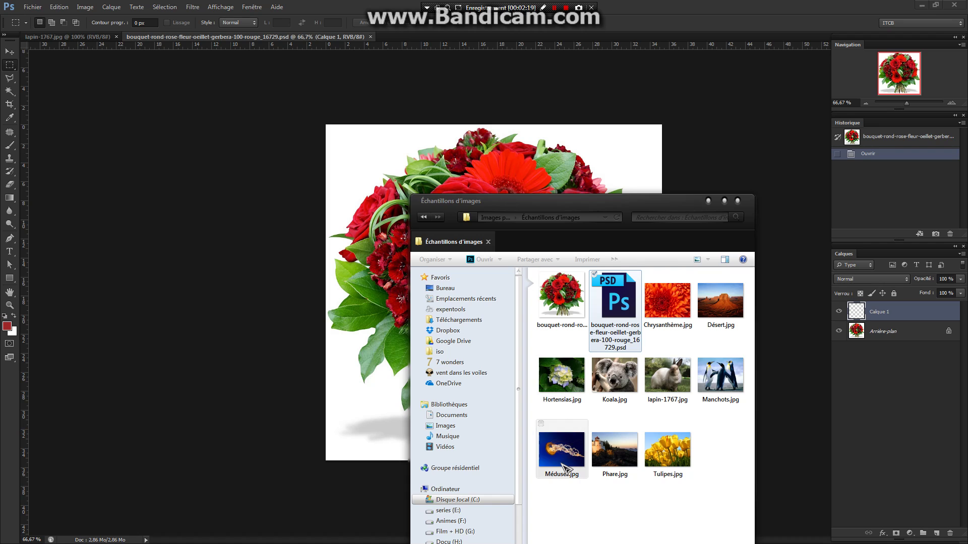
left_click_drag(562, 450, 412, 44)
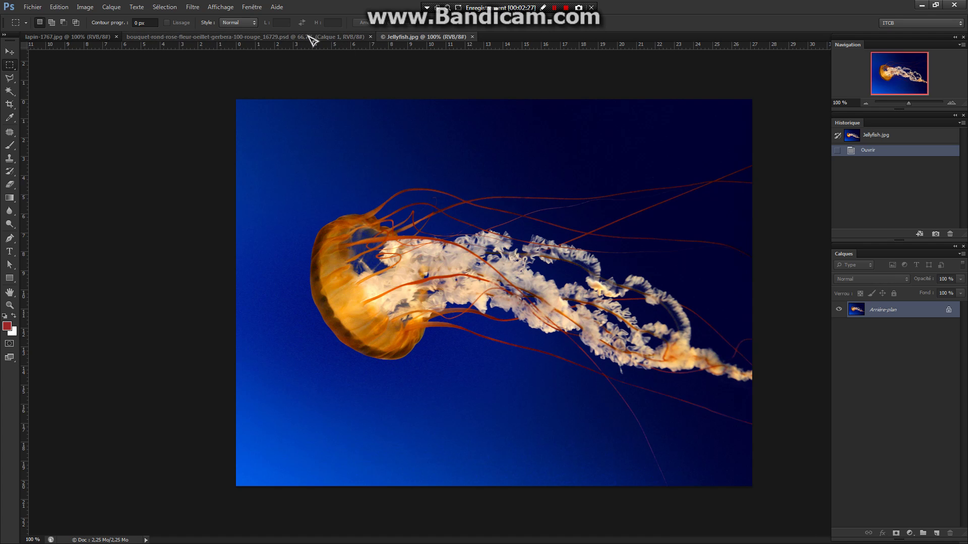
View the bouquet and rabbit documents in turn among the three open images, finishing on the bouquet.
left_click(311, 40)
left_click(79, 37)
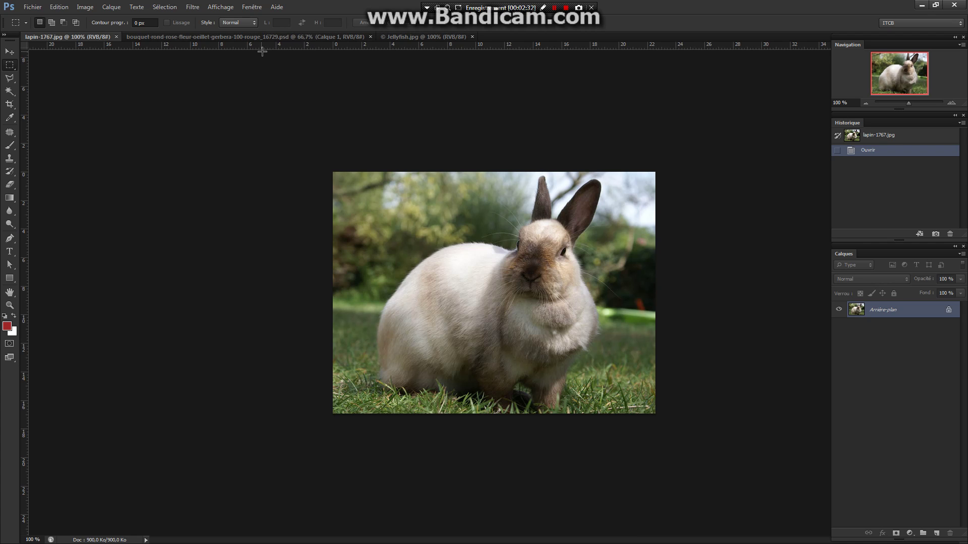
left_click(251, 37)
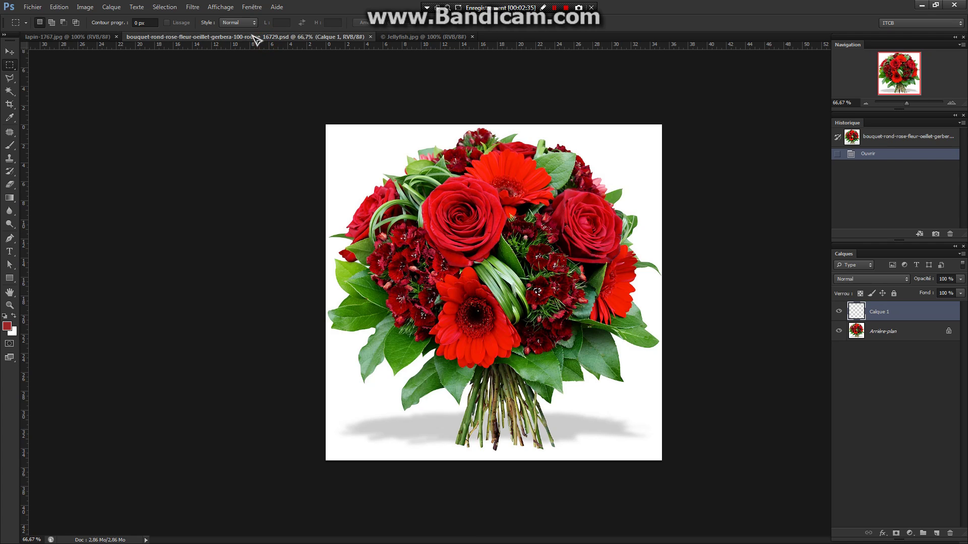
Detach the bouquet and lapin-1767.jpg documents into floating windows and spread them across the workspace.
left_click_drag(253, 45, 259, 82)
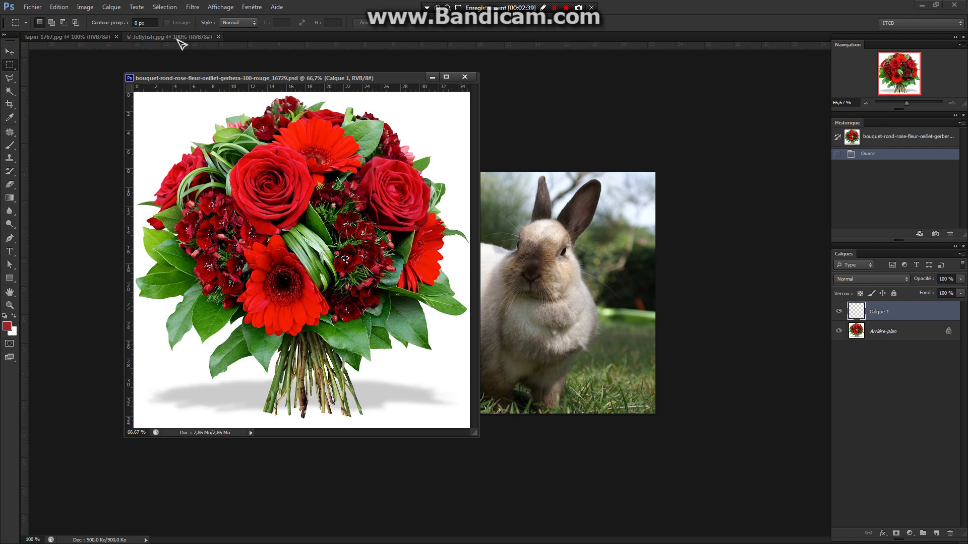
left_click_drag(104, 40, 180, 81)
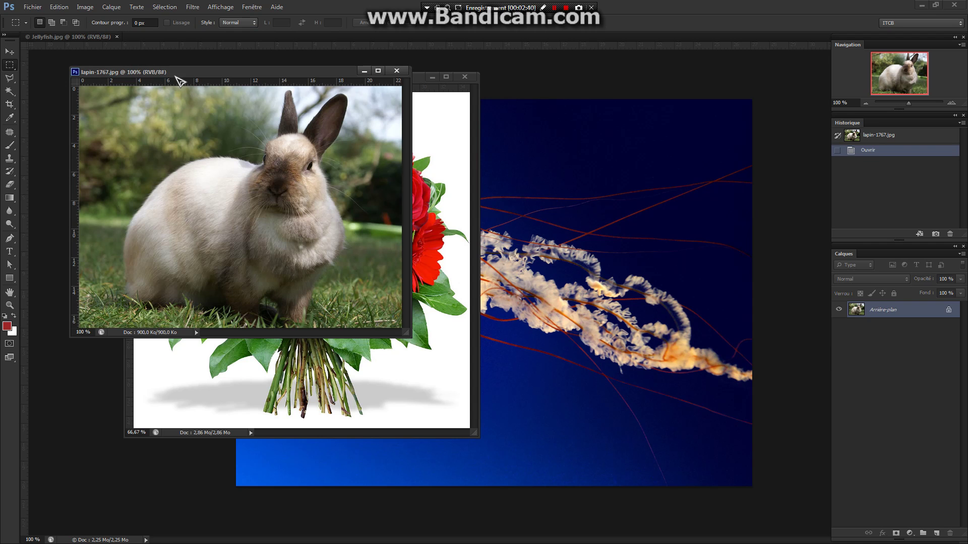
left_click_drag(308, 76, 269, 71)
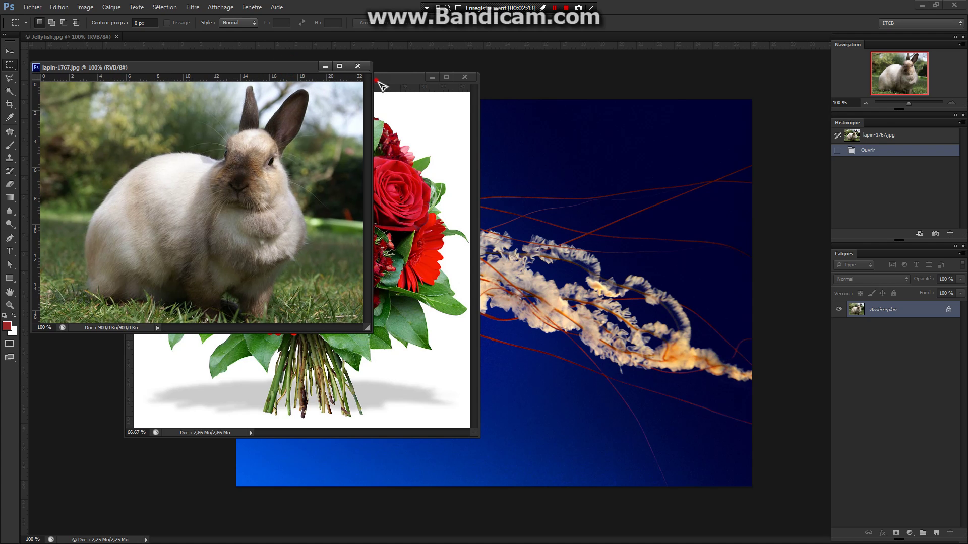
left_click_drag(379, 82, 579, 99)
left_click_drag(283, 67, 398, 61)
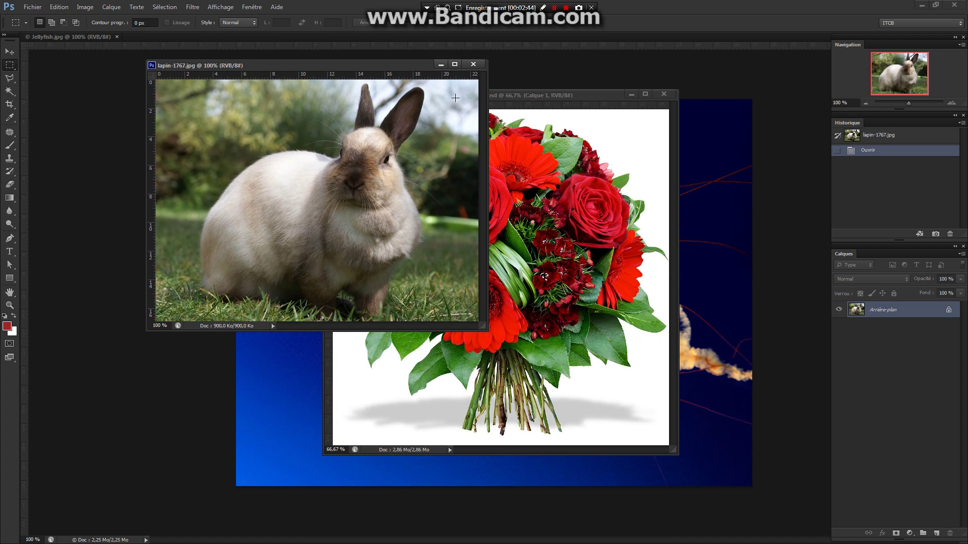
Move the floating bouquet window over the rabbit document and enlarge it until it covers the other open images.
left_click_drag(503, 104, 529, 94)
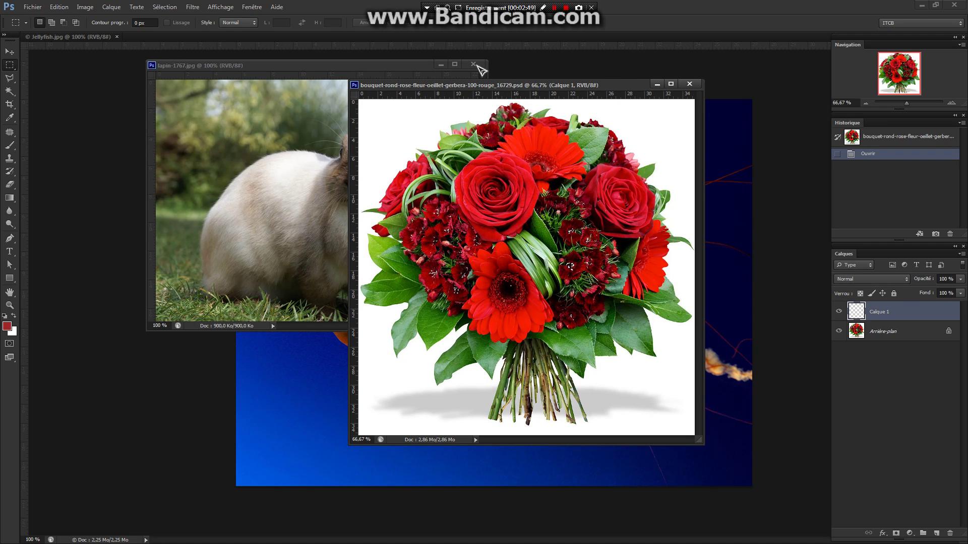
left_click_drag(619, 85, 368, 56)
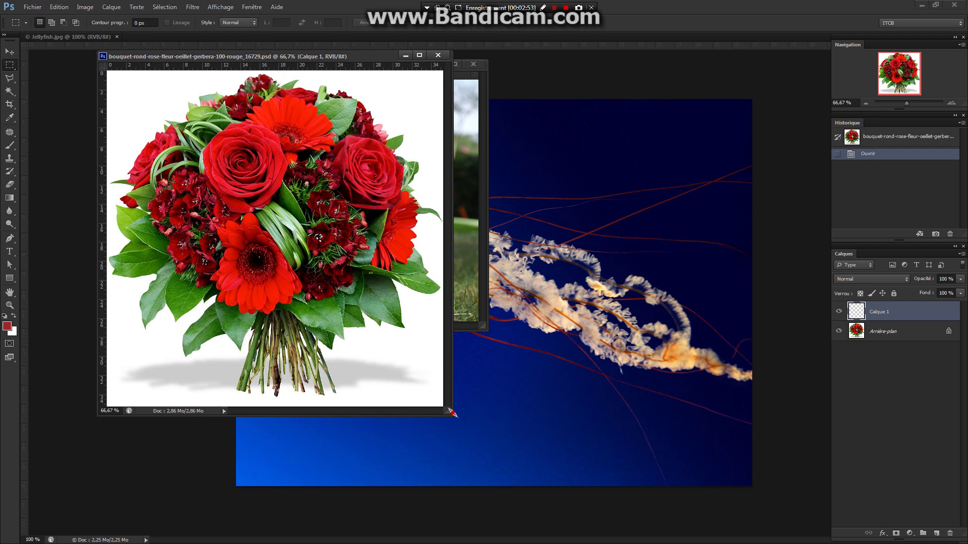
left_click_drag(451, 412, 817, 522)
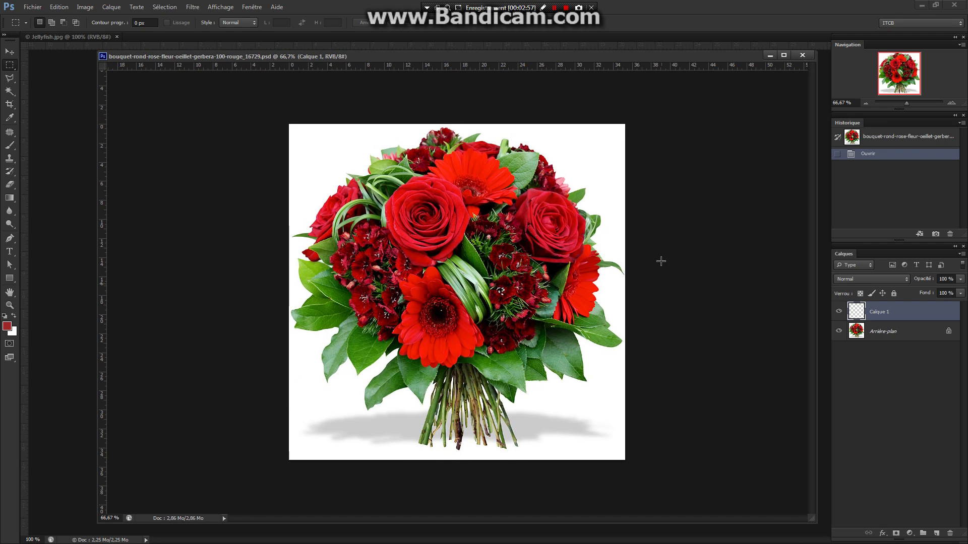
Maximize the bouquet window, restore it to its floating size and shift it slightly toward the tools.
left_click(784, 55)
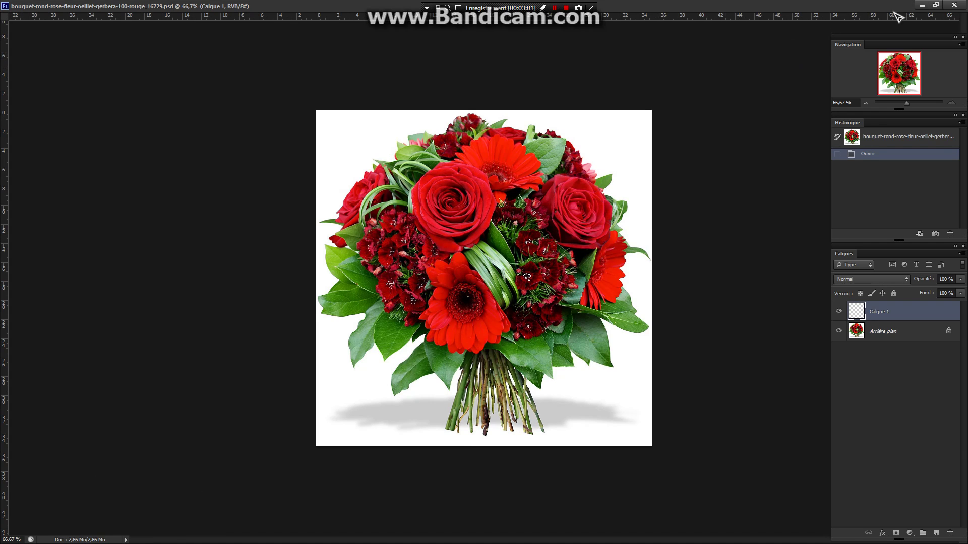
left_click(936, 5)
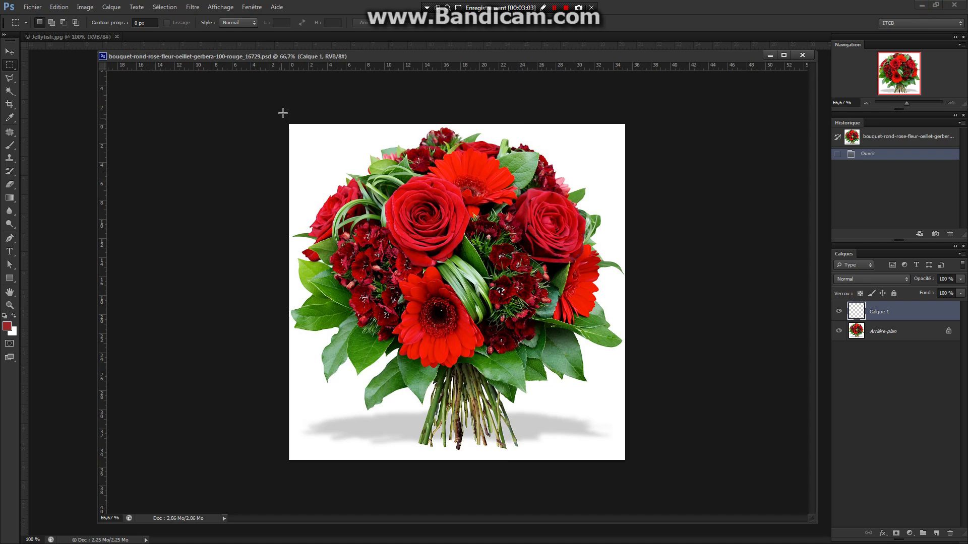
left_click_drag(389, 58, 335, 65)
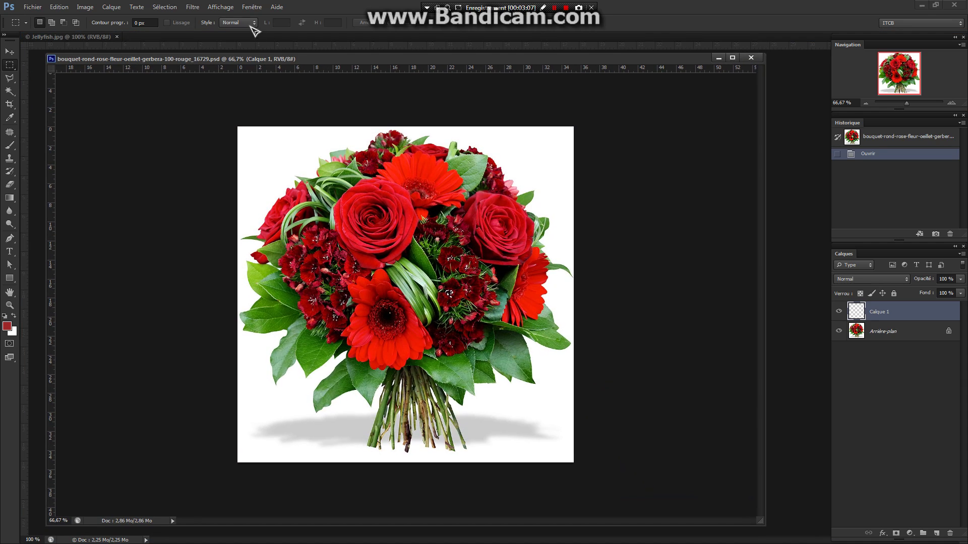
Activate lapin-1767.jpg and then Jellyfish.jpg from the list of open documents.
left_click(252, 7)
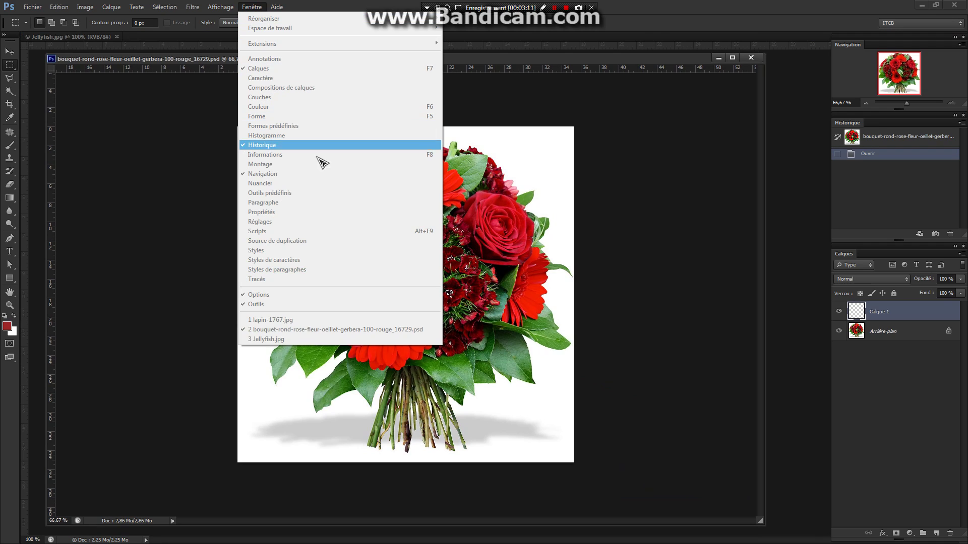
left_click(295, 323)
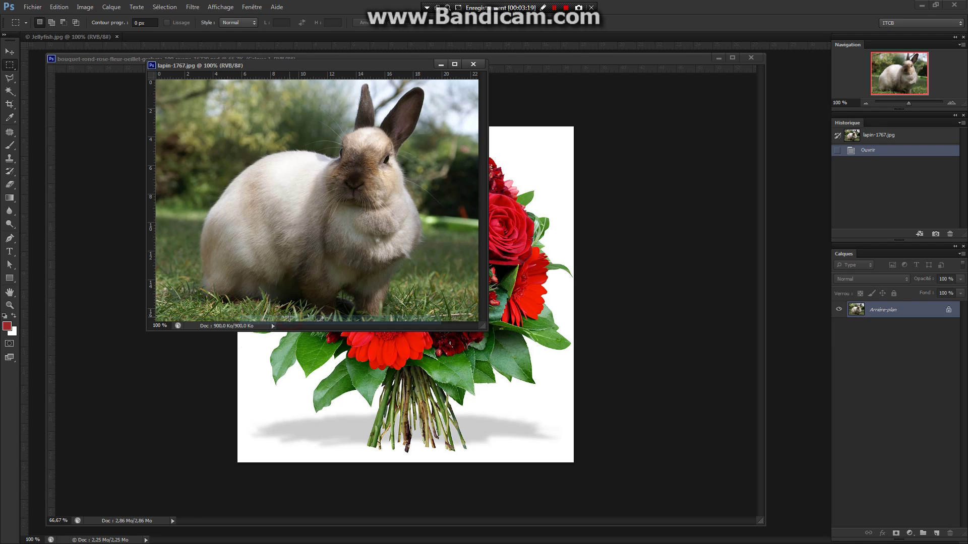
left_click(252, 7)
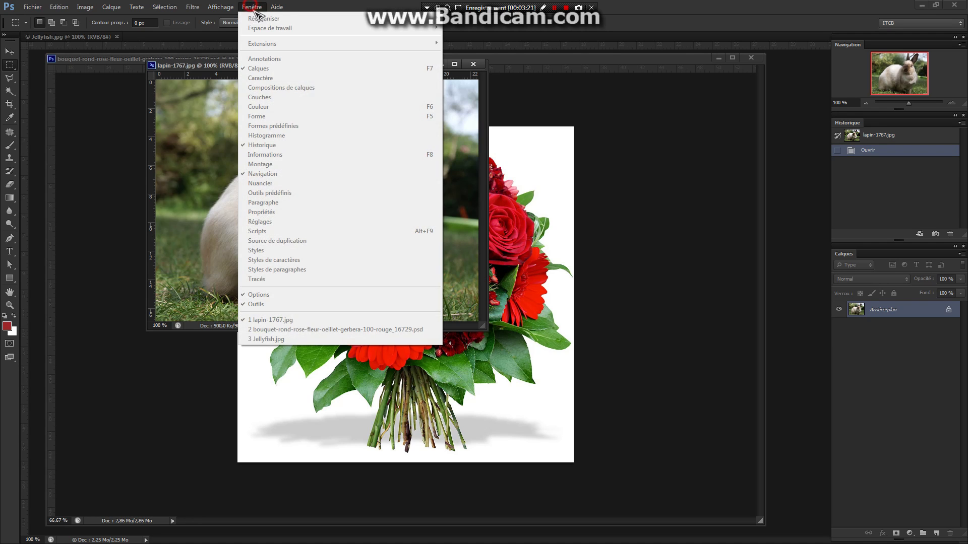
left_click(295, 340)
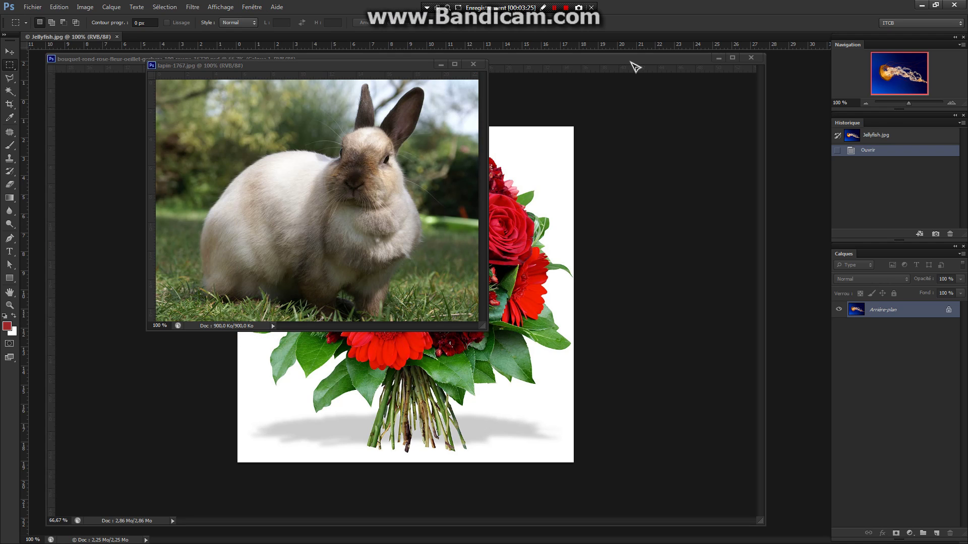
Lower the bouquet window in the workspace, then bring lapin-1767.jpg in front of it from the list of open documents.
left_click_drag(608, 59, 618, 103)
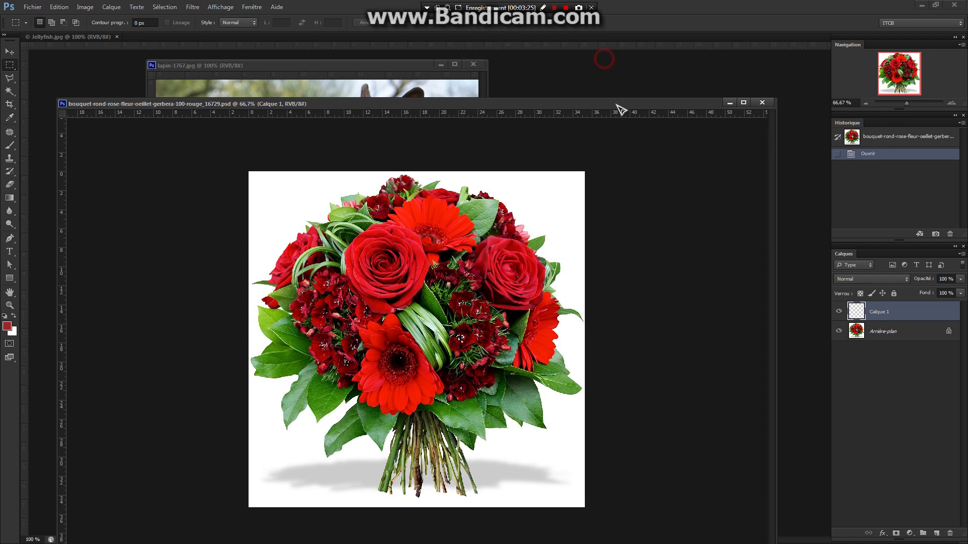
left_click(389, 66)
left_click(252, 7)
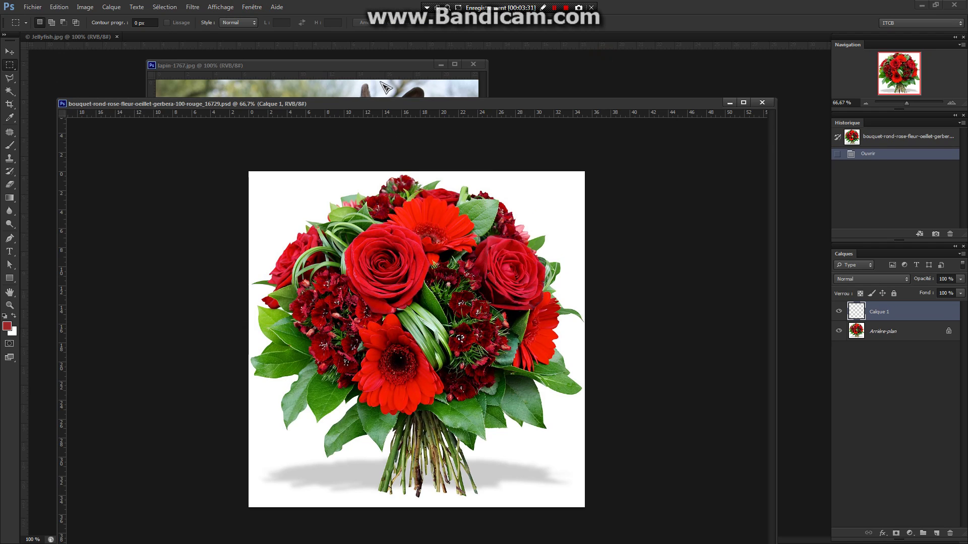
left_click(252, 7)
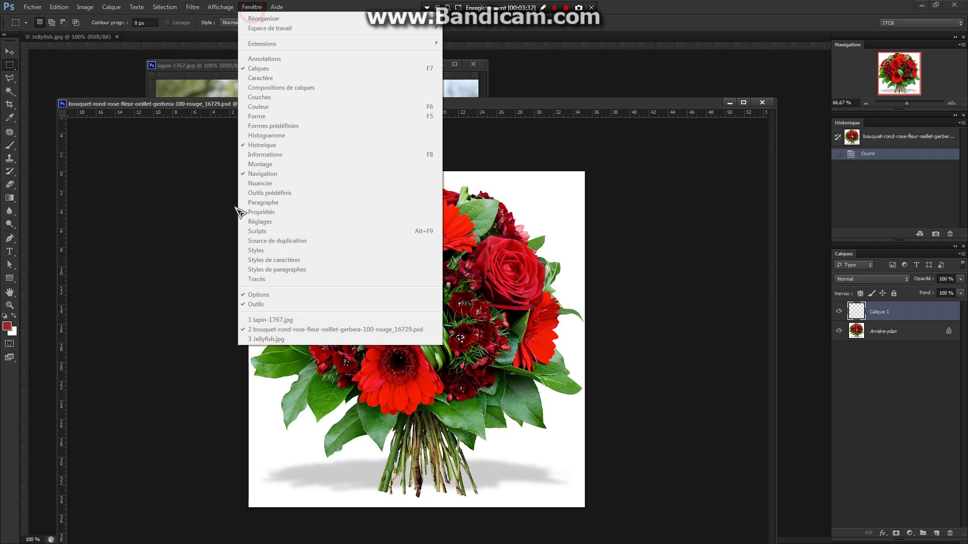
left_click(281, 320)
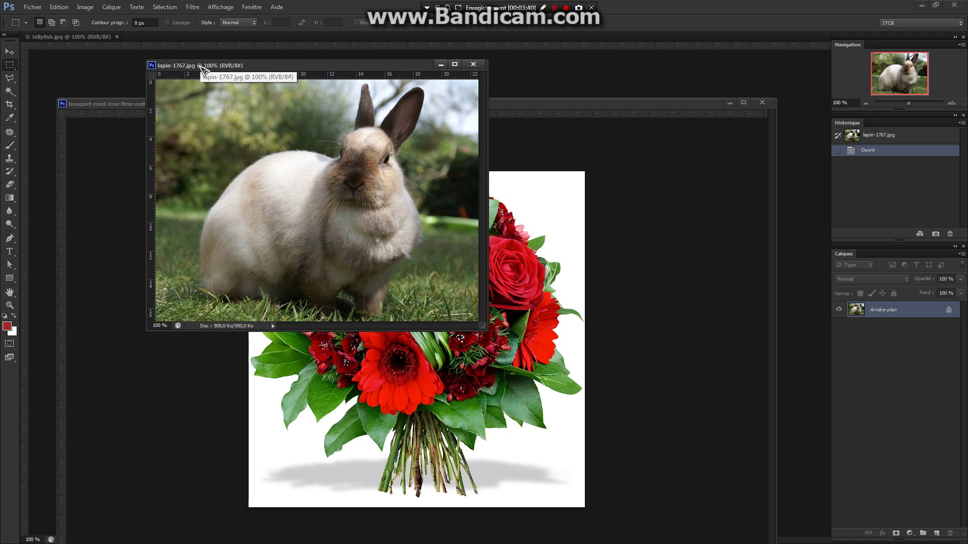
Dock the floating lapin-1767.jpg and bouquet windows back as tabs beside Jellyfish.jpg.
left_click_drag(201, 67, 156, 45)
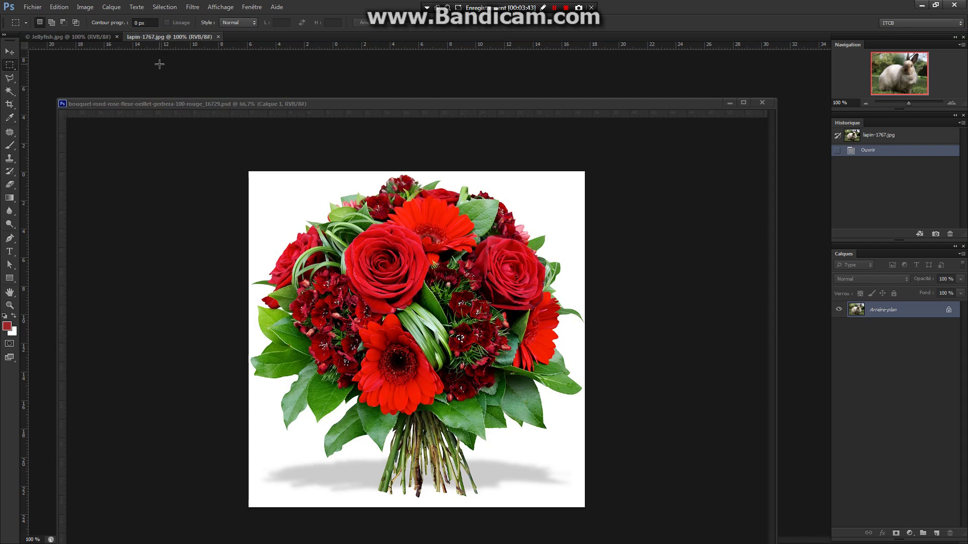
left_click_drag(166, 105, 242, 36)
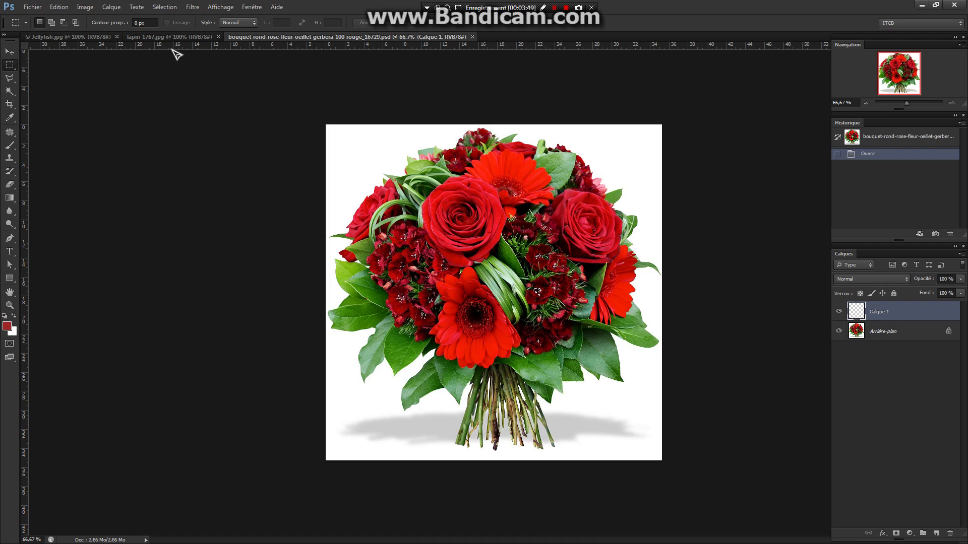
Close the Jellyfish.jpg and lapin-1767.jpg documents, keeping only the bouquet open.
left_click(90, 36)
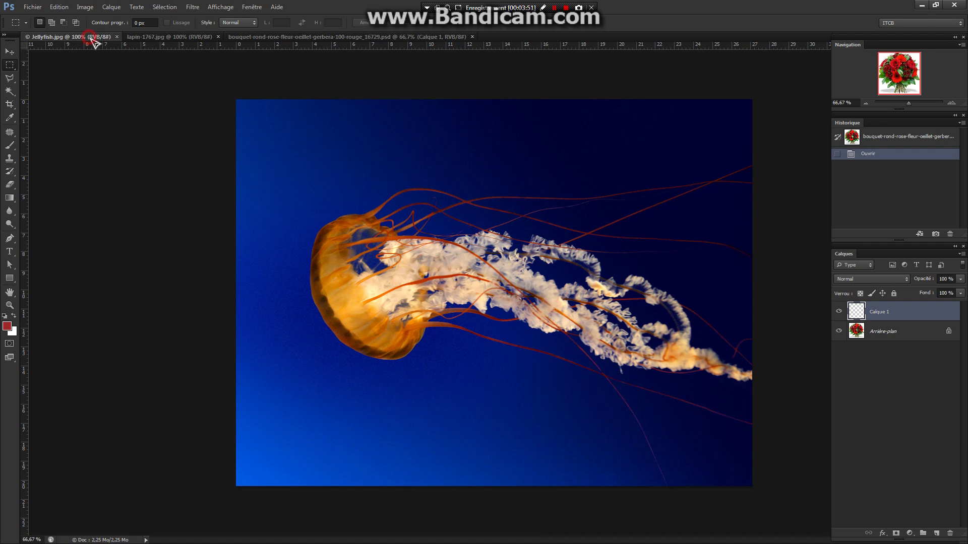
left_click(116, 37)
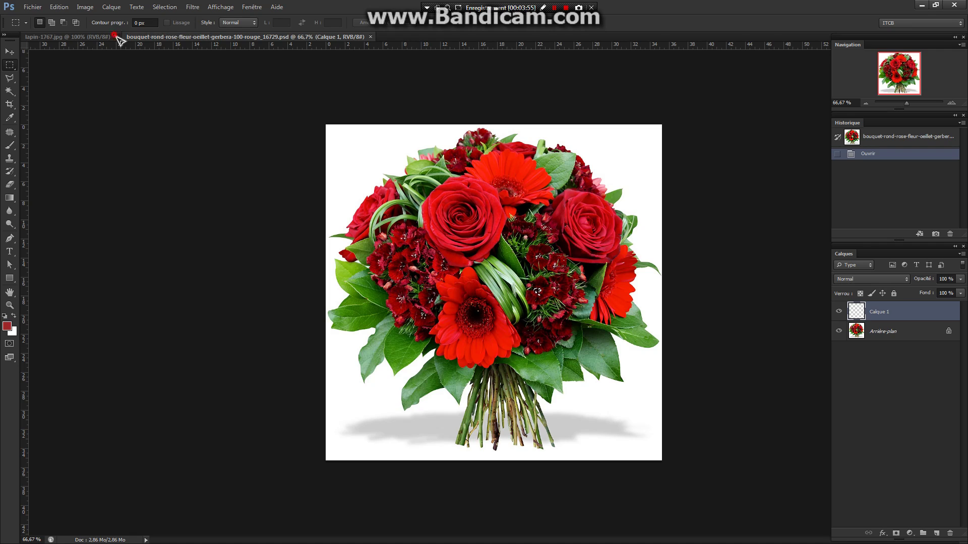
left_click(117, 37)
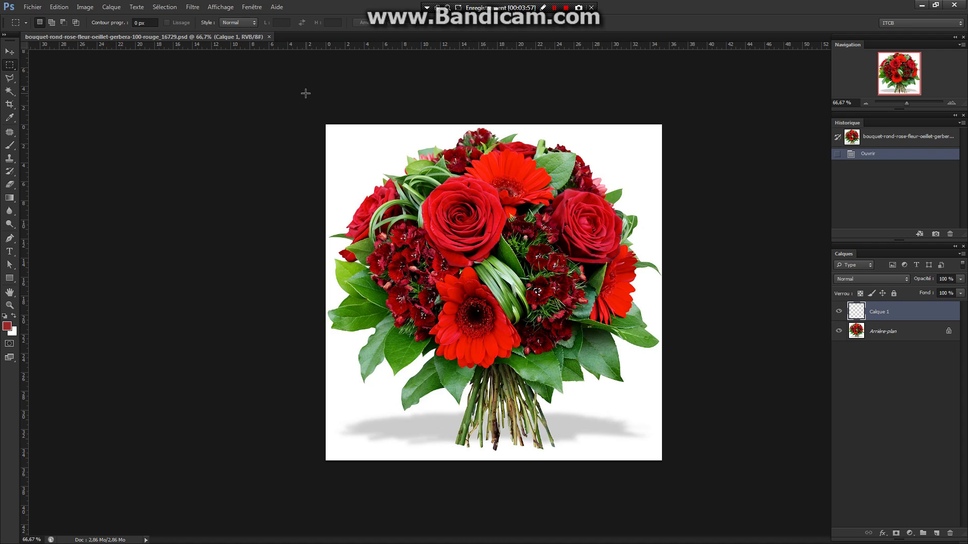